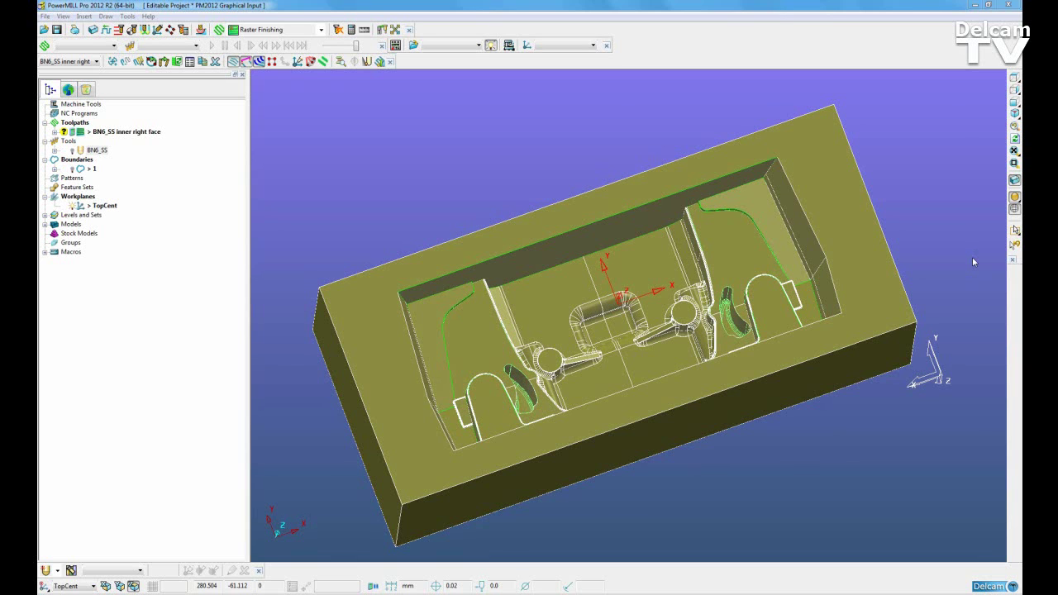
Create a new ball nosed tool for machining the curved slot in the pocket
scroll(779, 314, "up", 5)
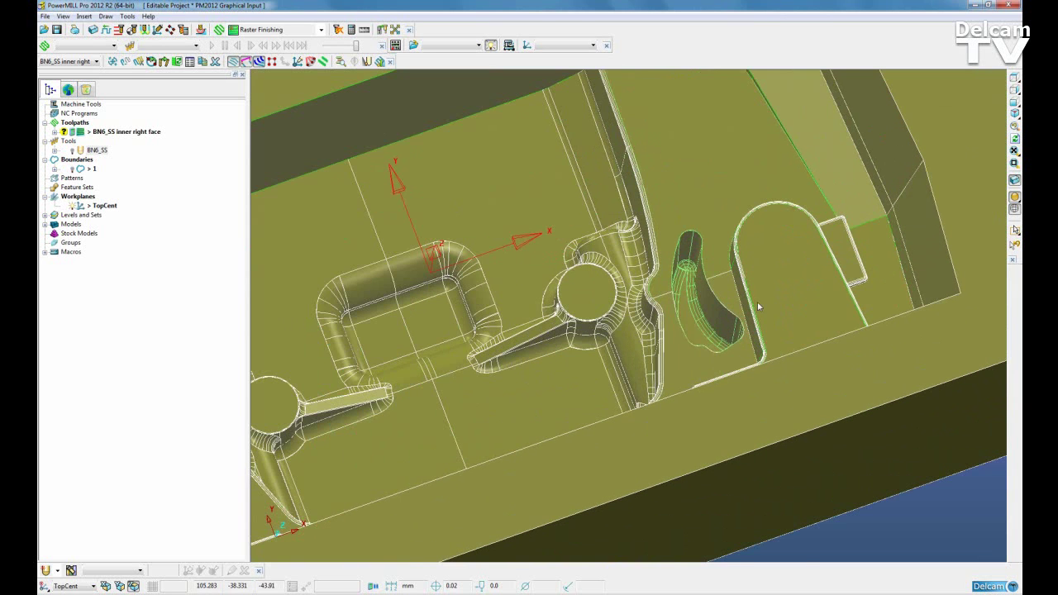
mouse_move(704, 331)
middle_mouse_down()
mouse_move(706, 312)
mouse_move(700, 328)
middle_mouse_up()
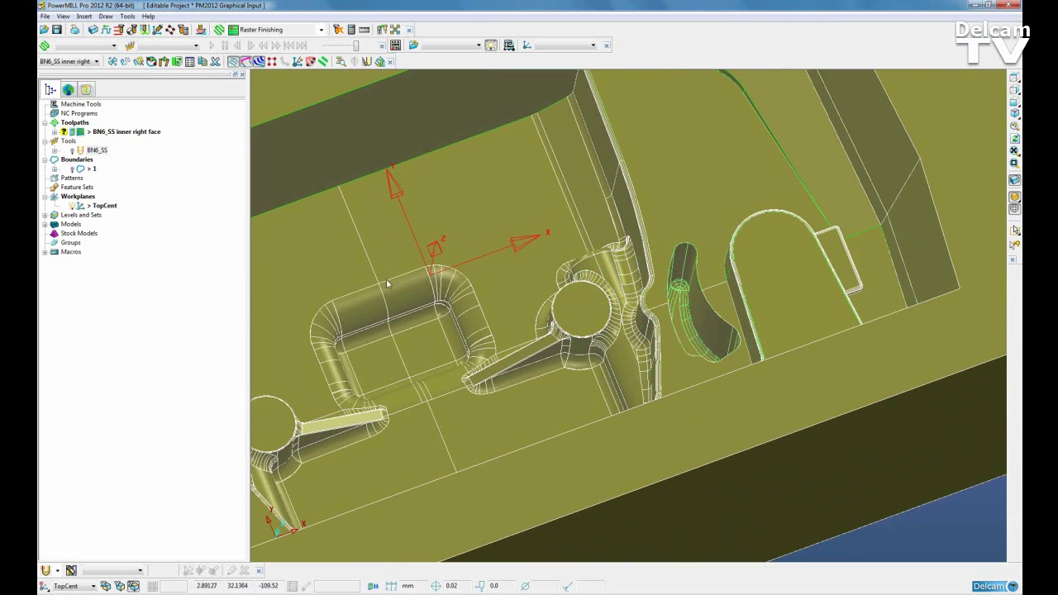
left_click(46, 571)
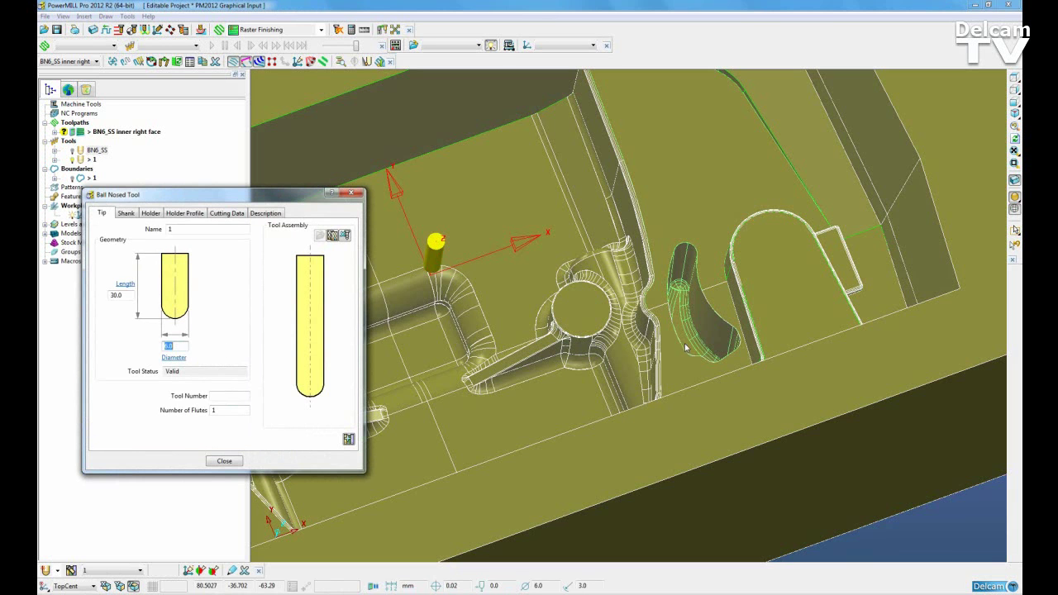
Pick up the tool's diameter by measuring the curved slot's fillet on the model and trim the value to 6.0
scroll(695, 343, "up", 5)
scroll(695, 343, "up", 2)
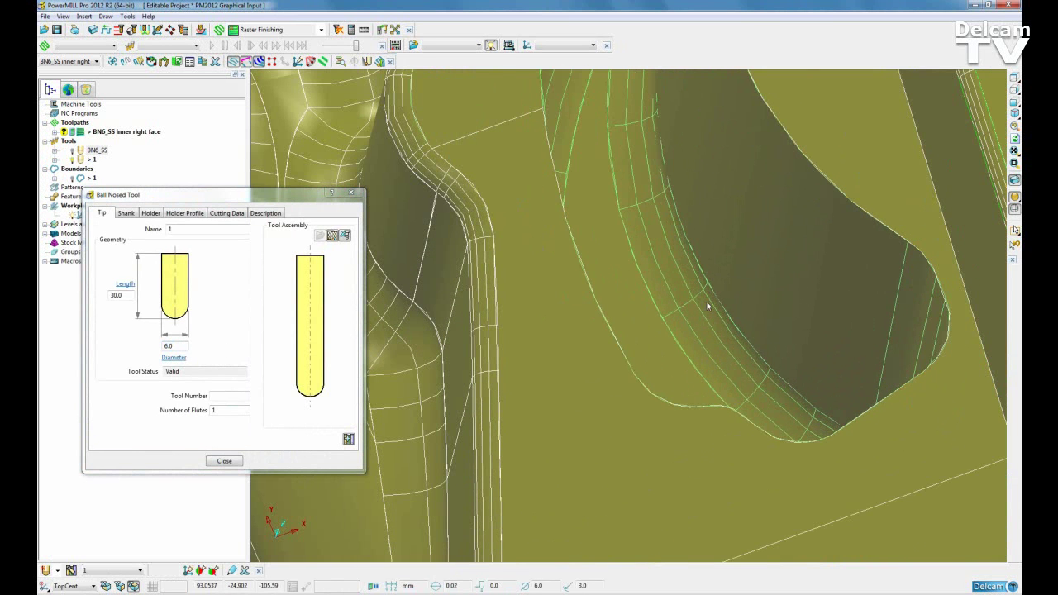
scroll(680, 356, "up", 2)
middle_click_drag(680, 356, 697, 338)
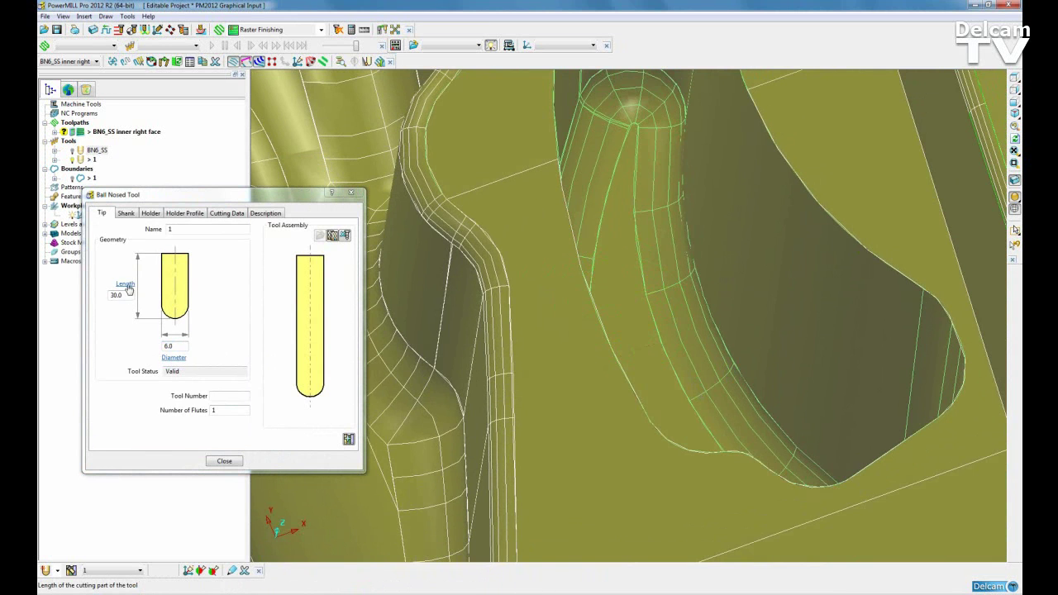
left_click(175, 360)
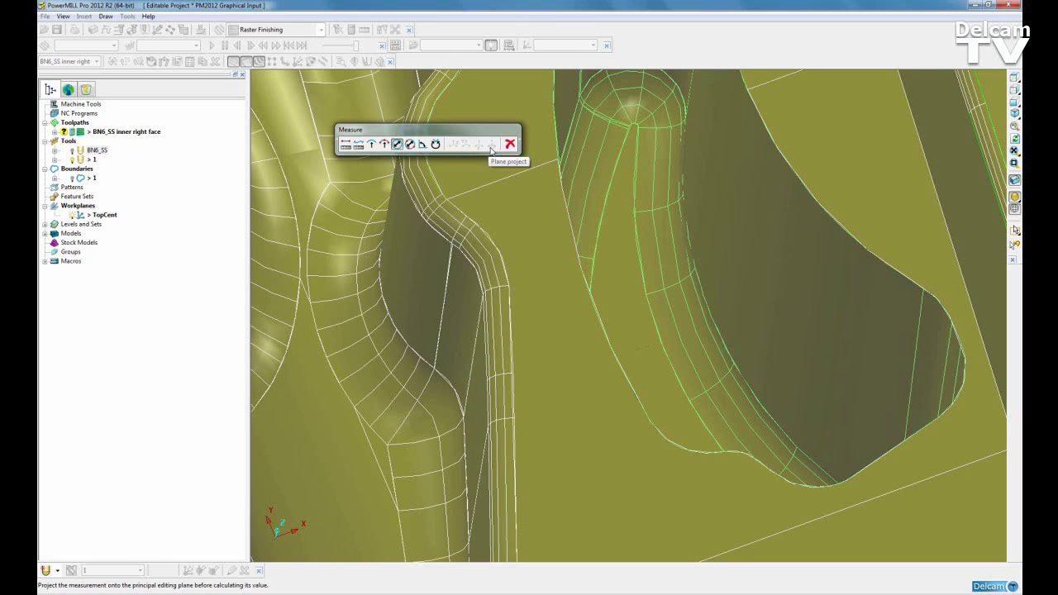
left_click(411, 145)
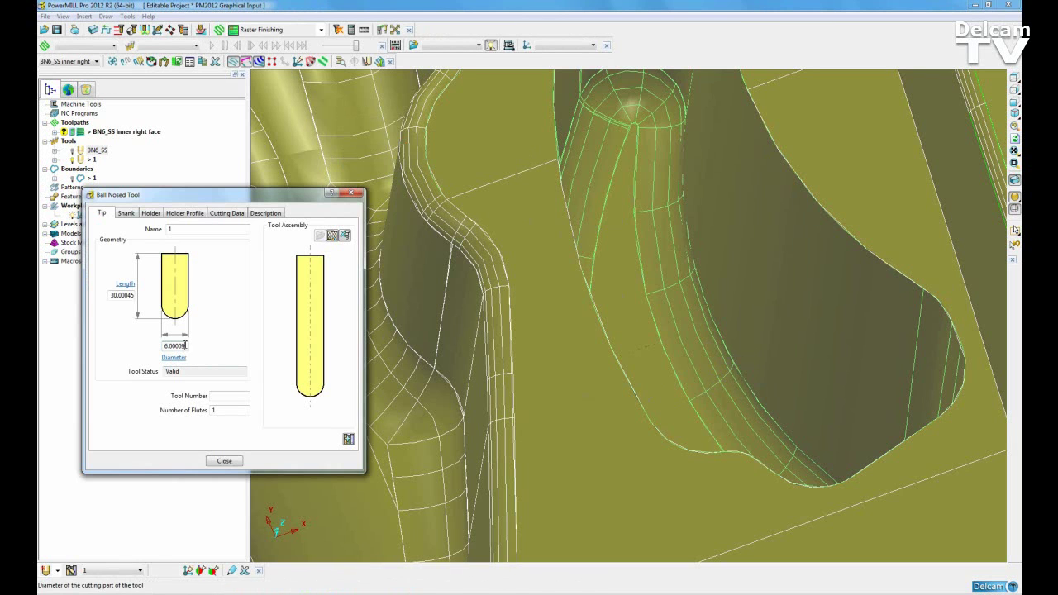
key("BackSpace")
key("BackSpace")
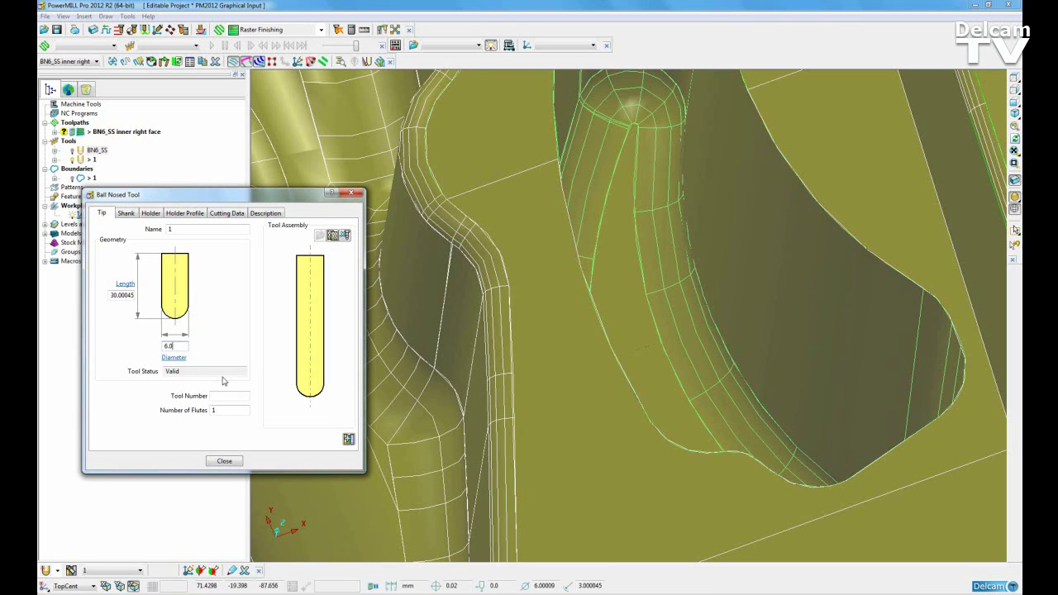
Pick up the tool's length by measuring from the face above the curved slot down to the slot's floor
left_click(124, 285)
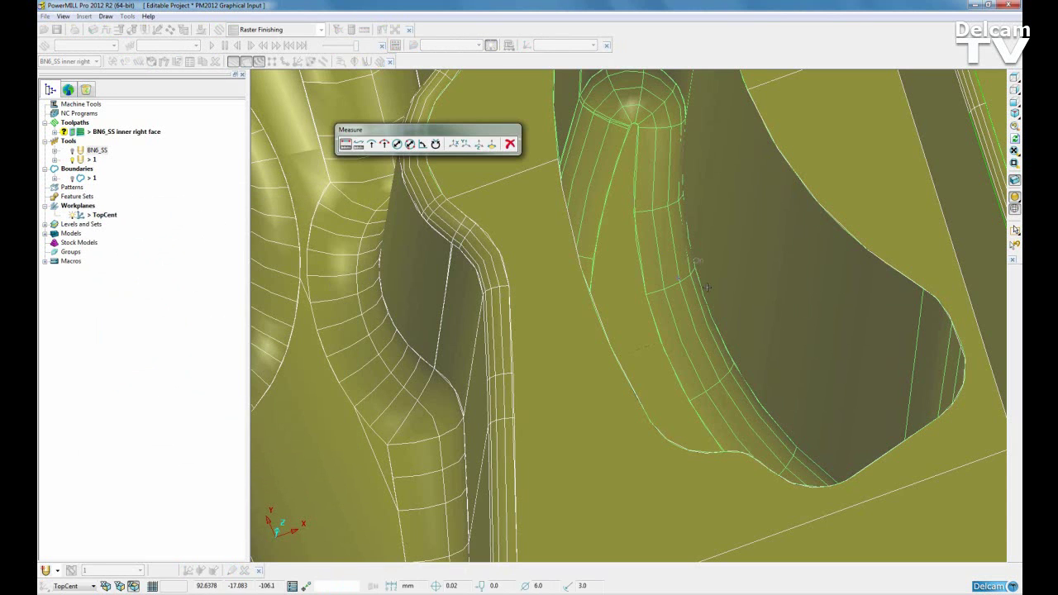
scroll(721, 304, "down", 2)
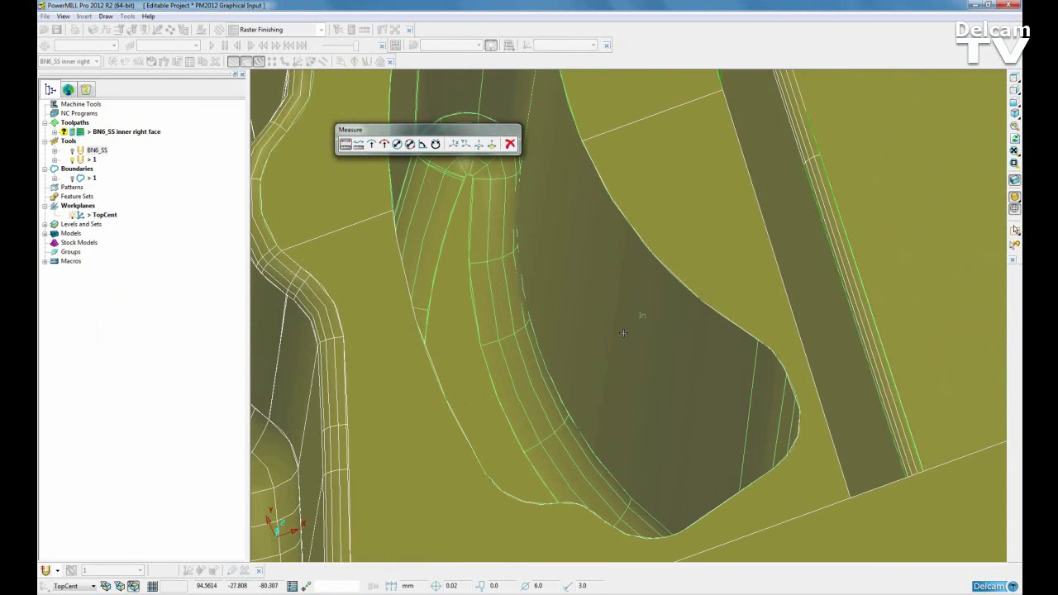
scroll(631, 341, "down", 3)
middle_click_drag(632, 341, 628, 316)
middle_click_drag(696, 376, 791, 401)
middle_click_drag(618, 471, 625, 294)
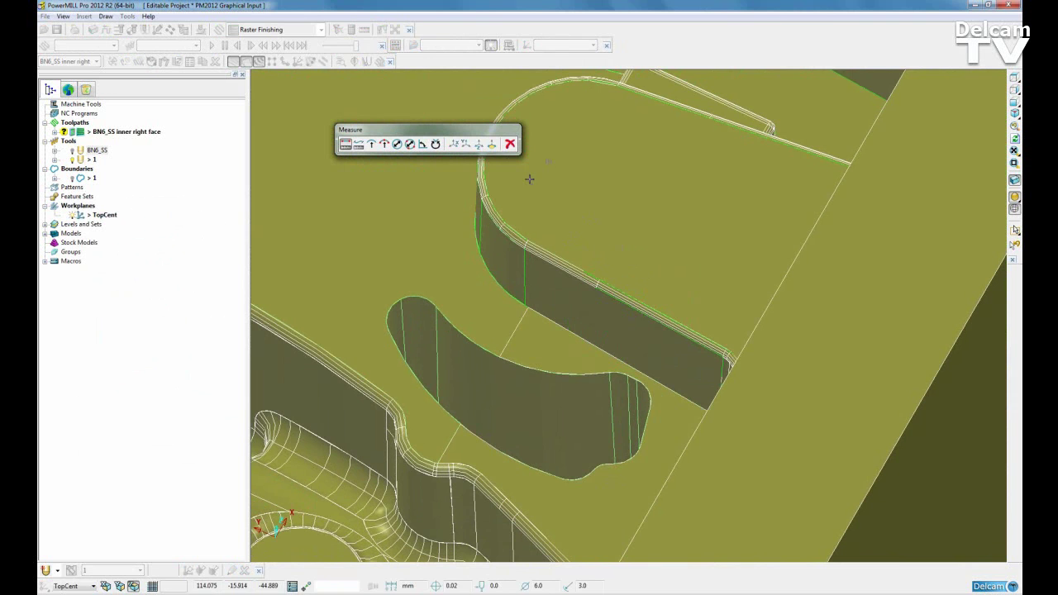
left_click(479, 145)
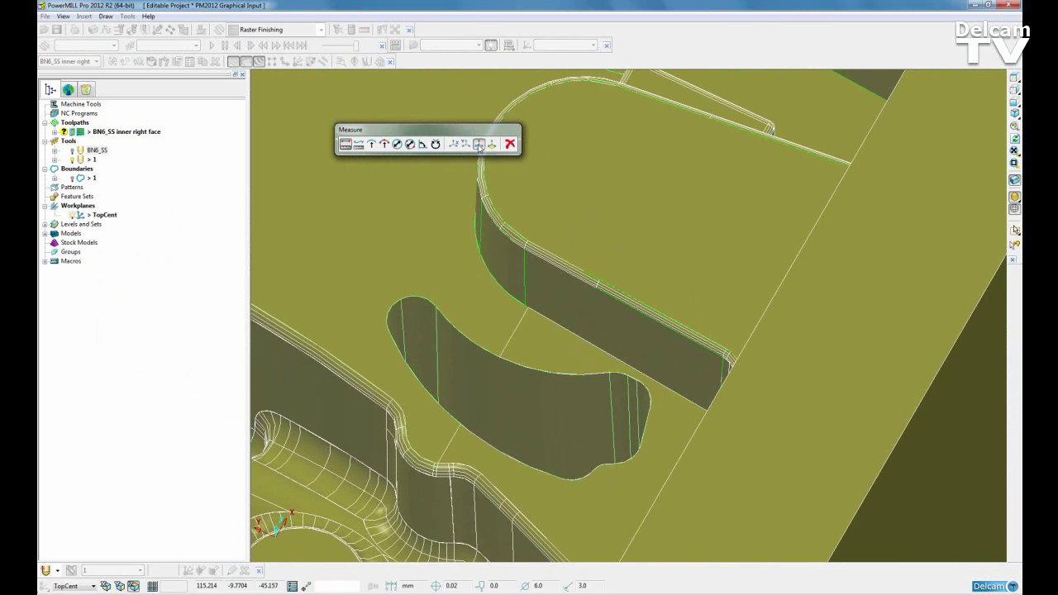
left_click(600, 237)
middle_click_drag(588, 348, 581, 401)
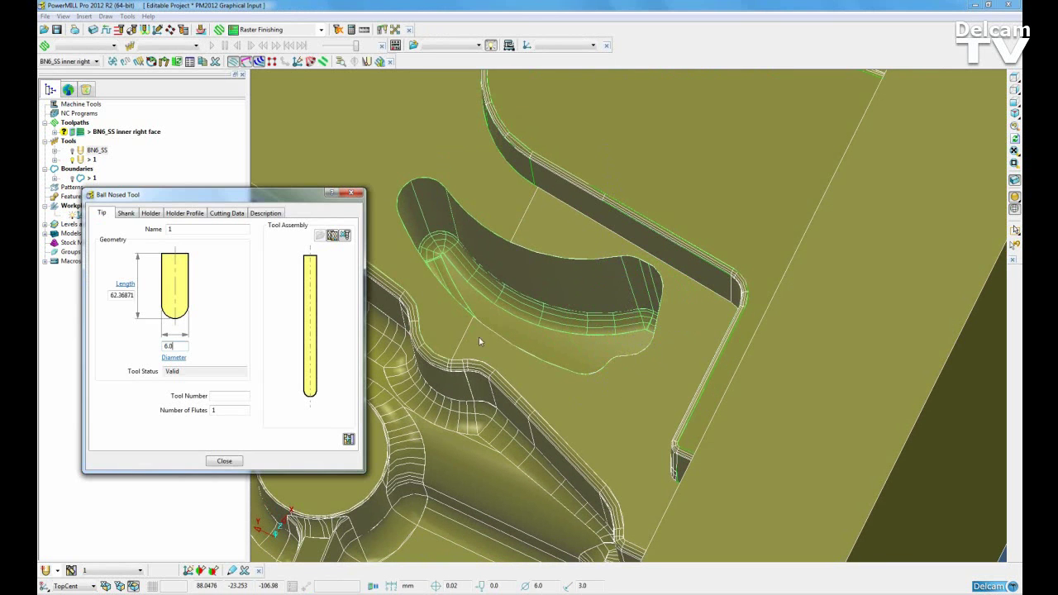
Set the ball nosed tool's length to 64.0 and close its definition
left_click(133, 295)
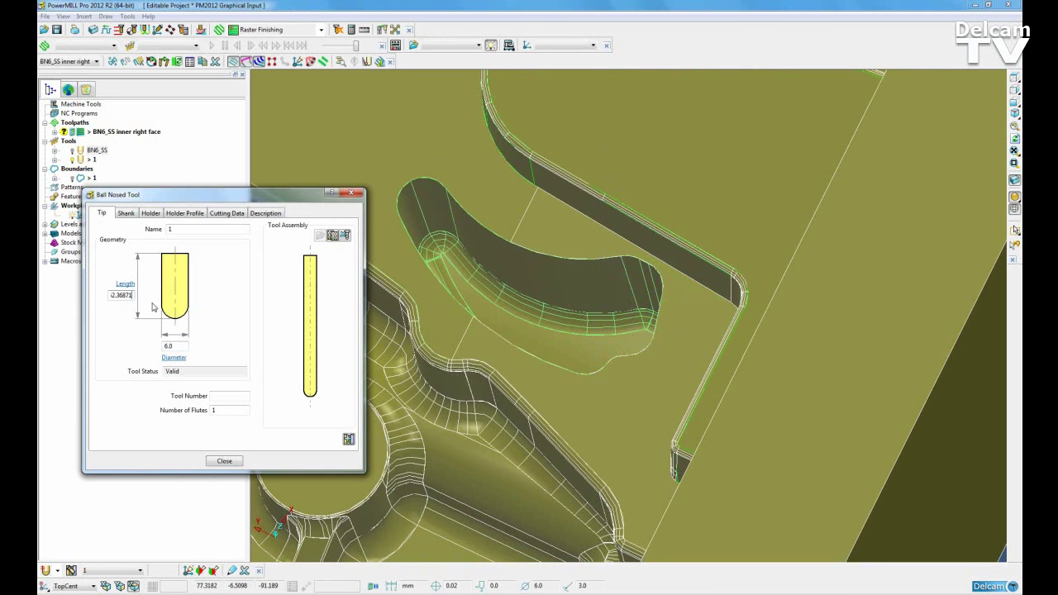
key("BackSpace")
key("BackSpace")
key("BackSpace")
key("BackSpace")
key("BackSpace")
key("BackSpace")
key("BackSpace")
key("BackSpace")
type("4")
left_click(178, 346)
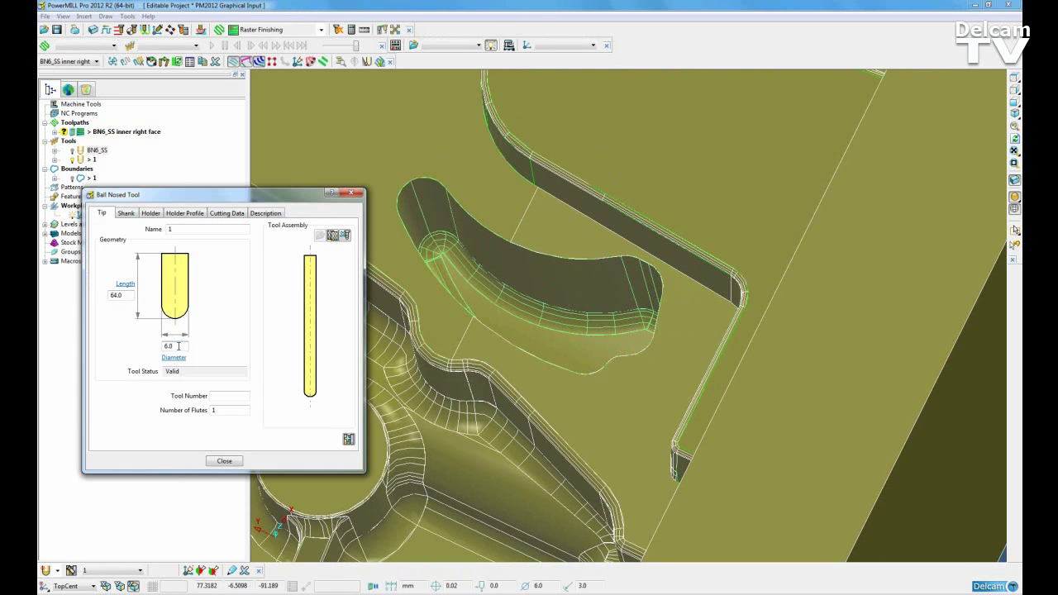
left_click(223, 460)
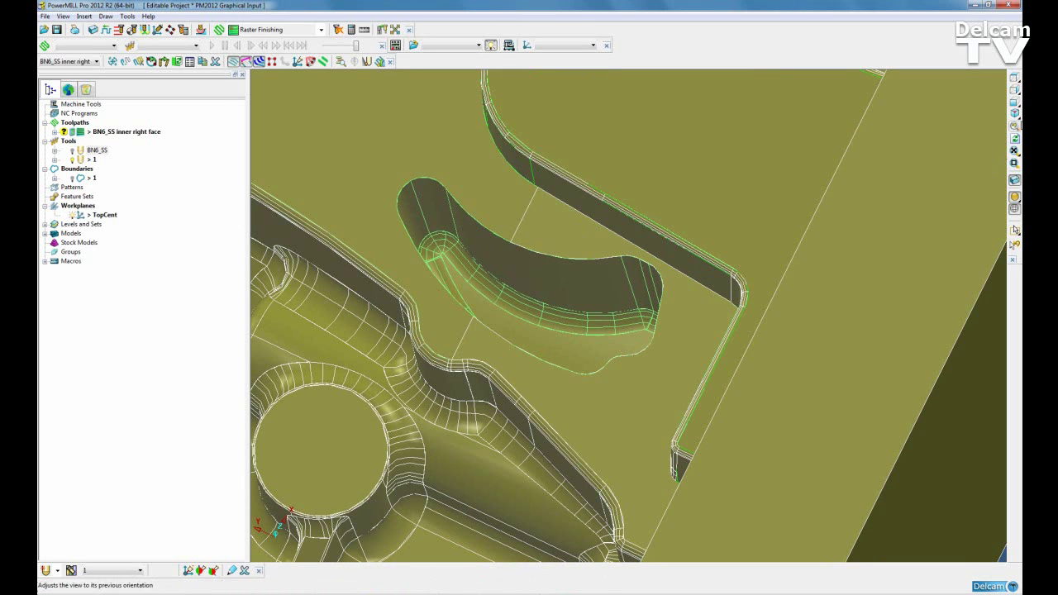
Show the whole model isometrically and activate the BN6_SS tool
left_click(1015, 113)
middle_click_drag(723, 312, 711, 382)
middle_click_drag(635, 285, 745, 351)
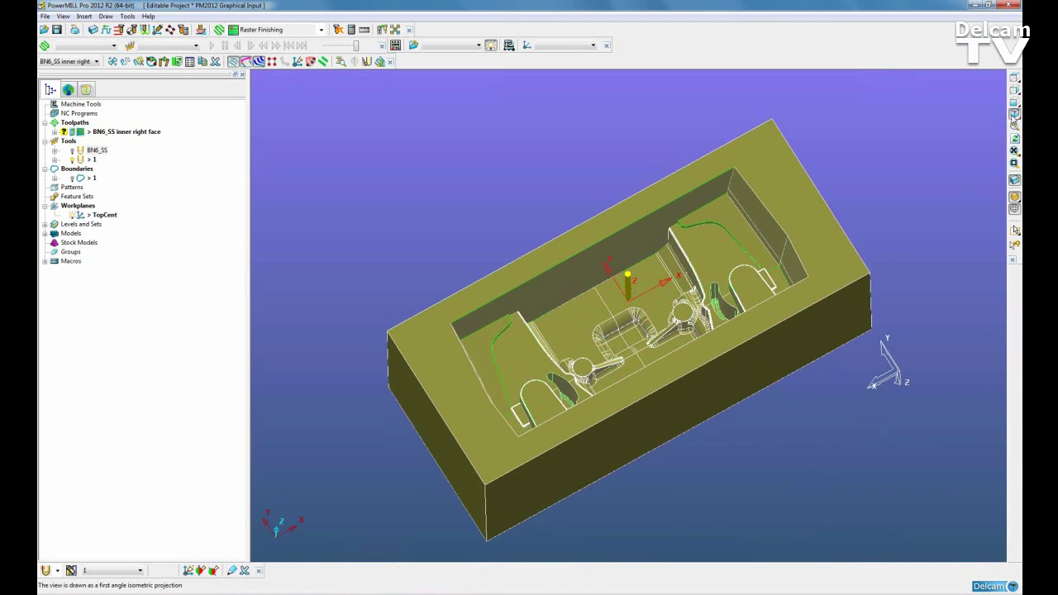
left_click(1014, 114)
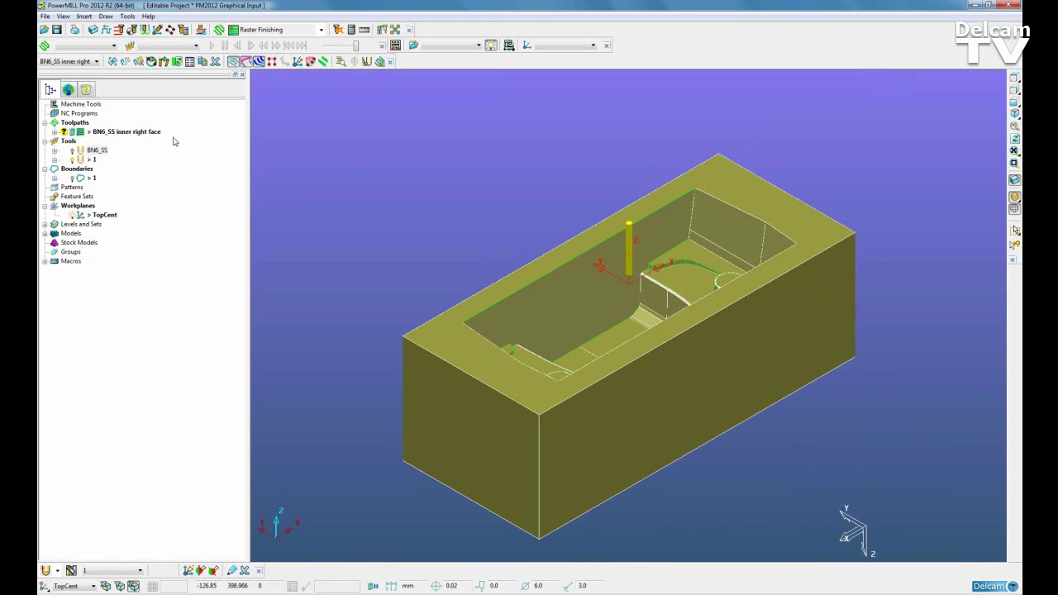
double_click(84, 151)
middle_click_drag(578, 285, 595, 329)
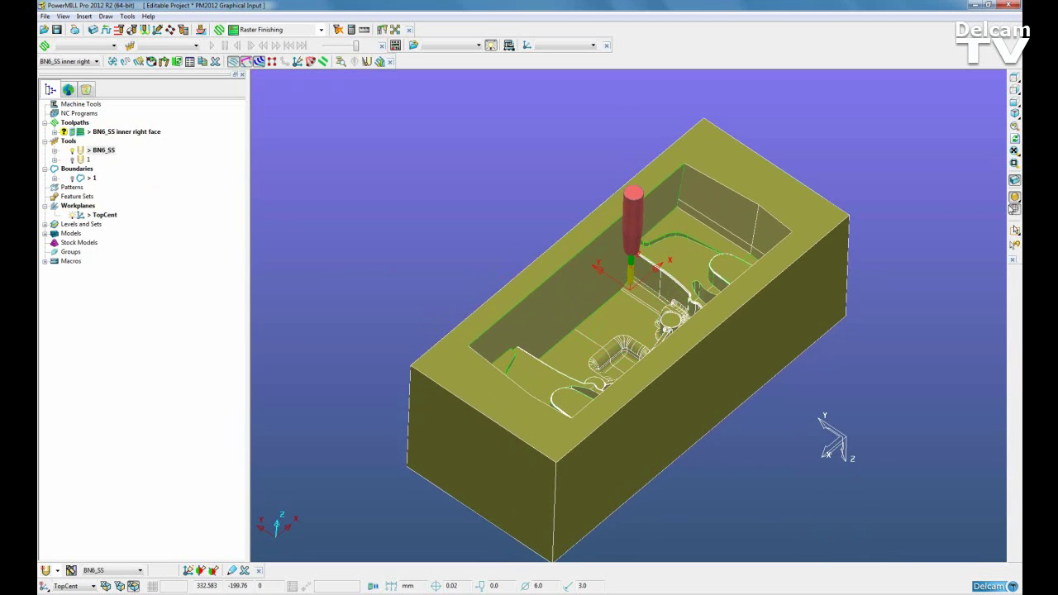
Frame the curved inner face of the +X pocket from above, hide the model's shading and wireframe, and display boundary 1
left_click(1014, 78)
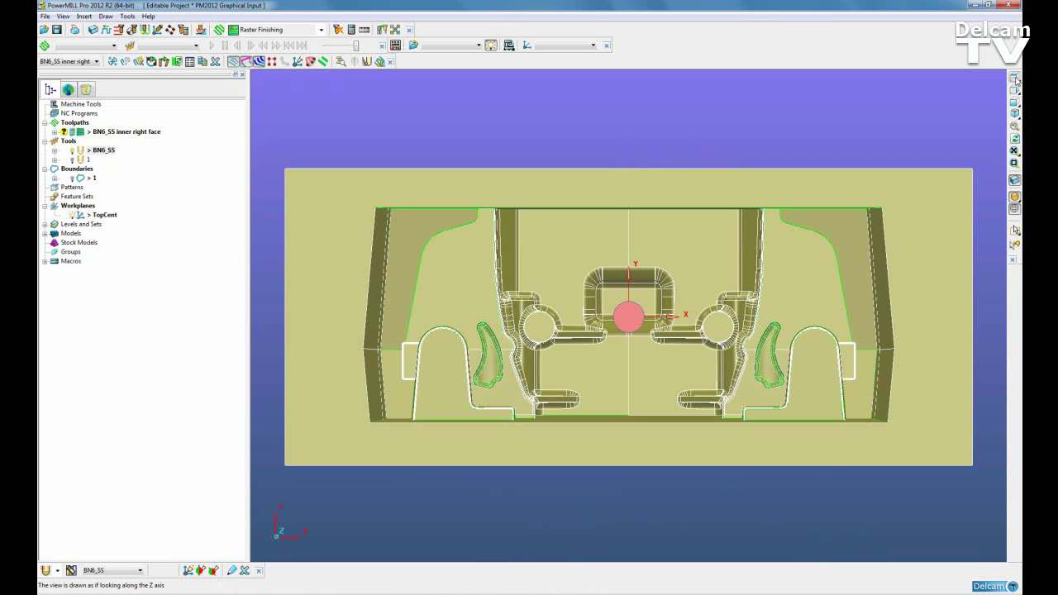
left_click(1014, 163)
left_click_drag(718, 184, 927, 370)
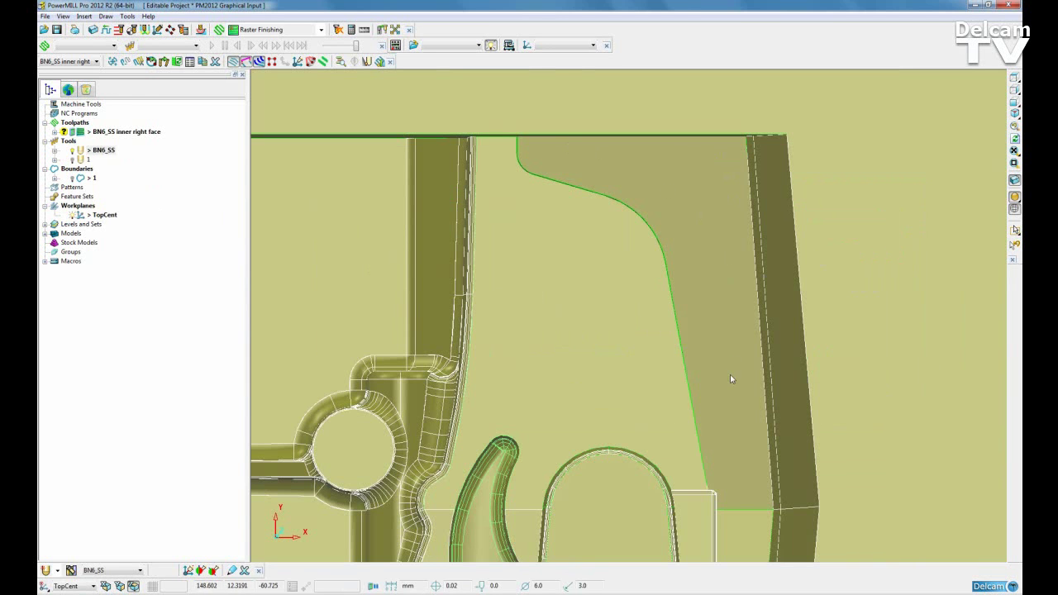
left_click(1014, 197)
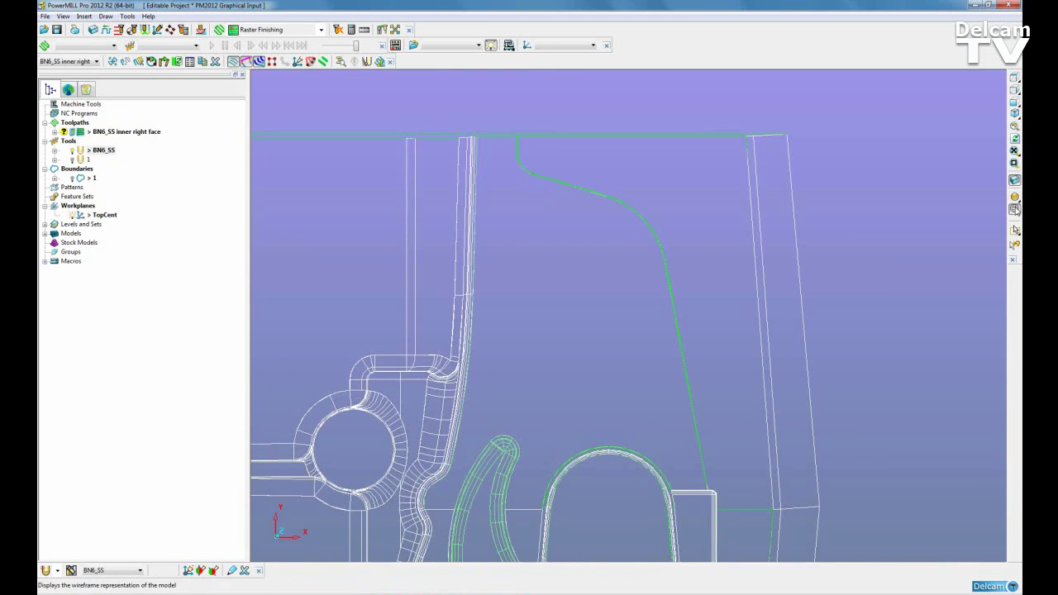
left_click(1014, 209)
left_click(73, 180)
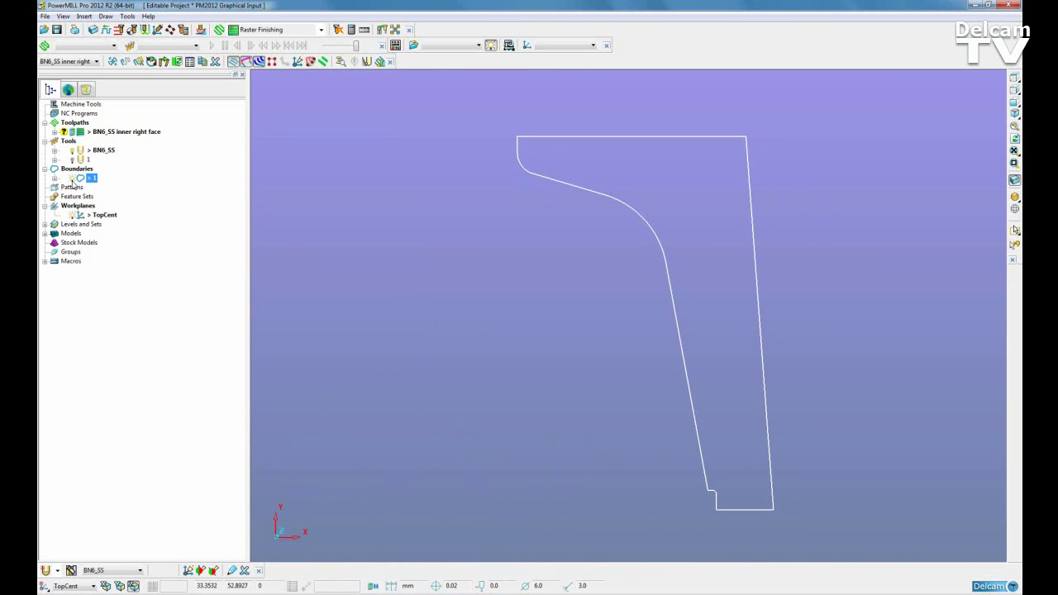
Restore the model's plain shading and inspect boundary 1 around the curved inner face
left_click(1015, 197)
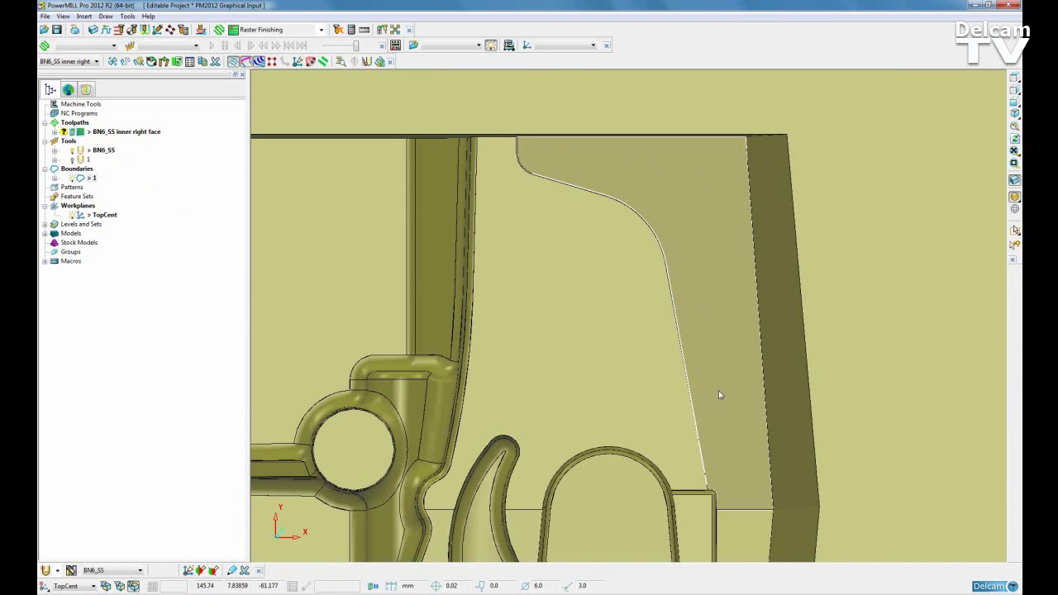
middle_click_drag(722, 394, 708, 326)
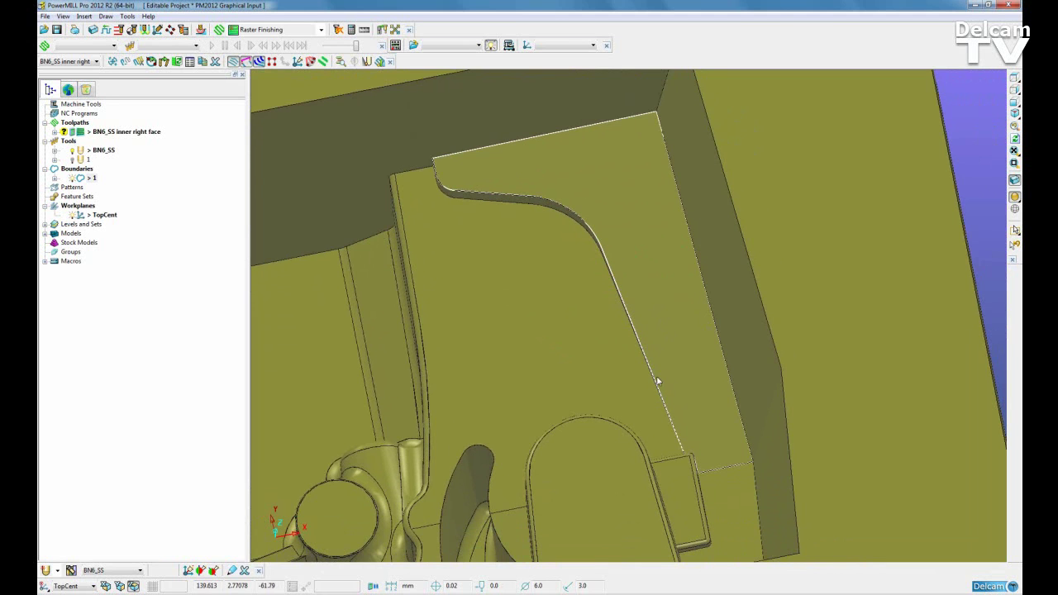
scroll(653, 341, "down", 2)
middle_click_drag(658, 347, 690, 328)
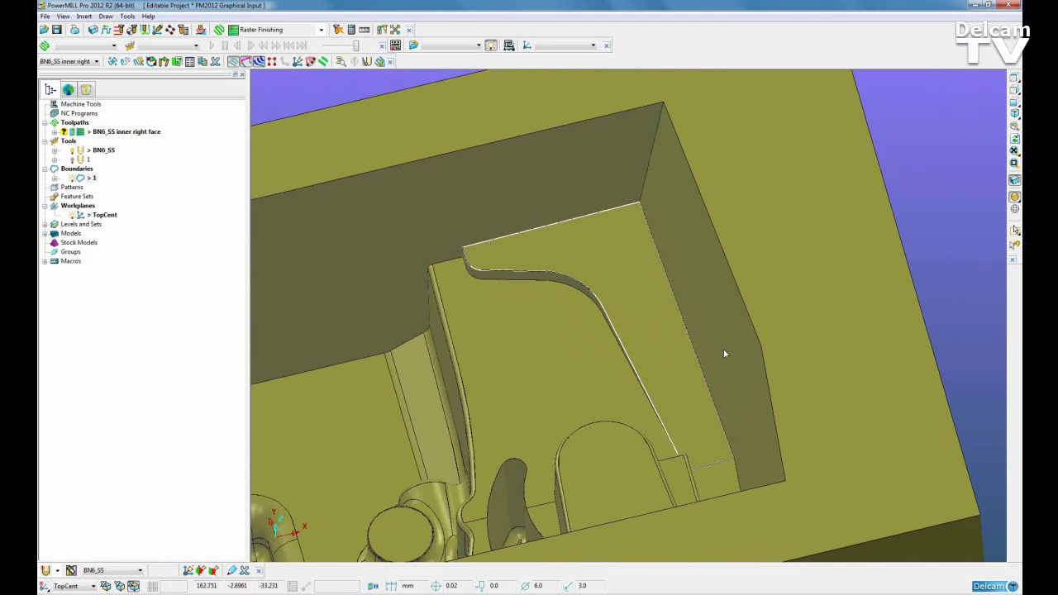
Examine the pocket walls with a colour-coded shading mode and switch back to plain shading
mouse_move(1015, 196)
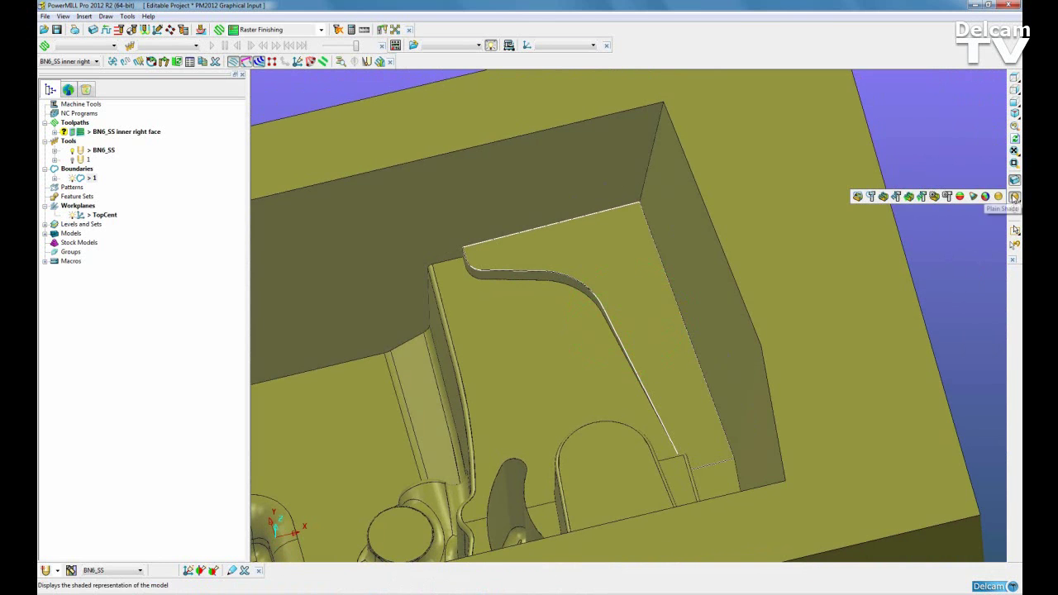
left_click(890, 199)
mouse_move(720, 366)
middle_mouse_down()
mouse_move(741, 328)
mouse_move(711, 355)
mouse_move(690, 413)
mouse_move(735, 241)
middle_mouse_up()
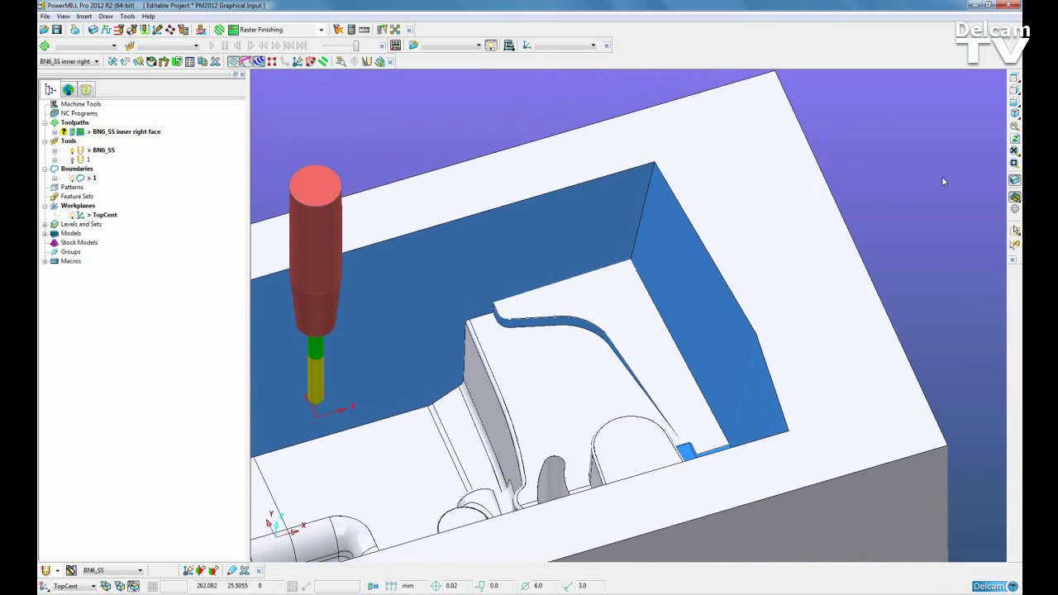
mouse_move(1016, 197)
left_click(980, 200)
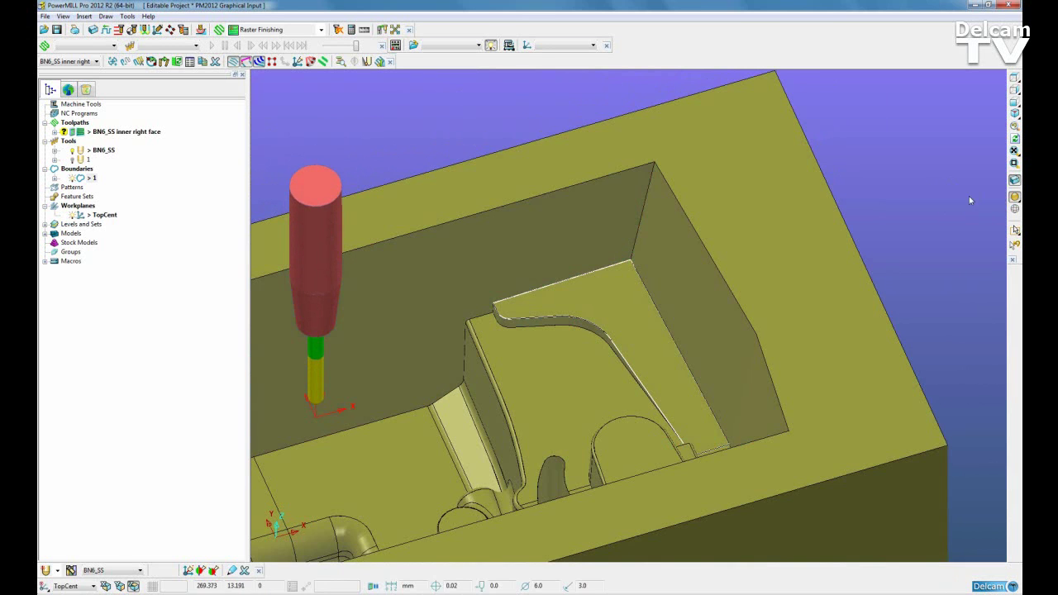
Display the model's wireframe in a top view and hide boundary 1
left_click(1014, 77)
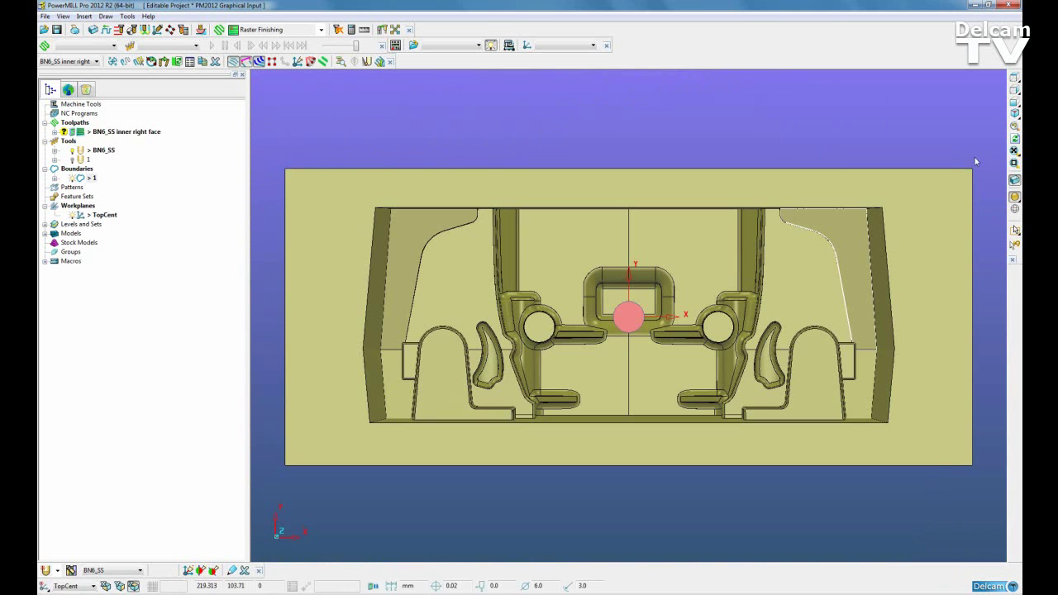
left_click(1015, 210)
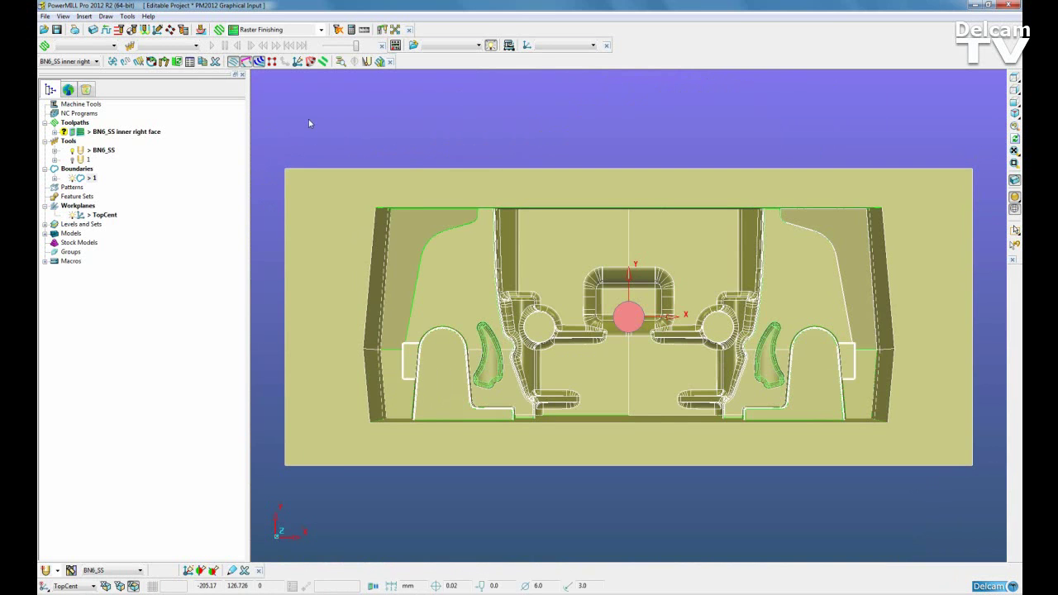
left_click(73, 179)
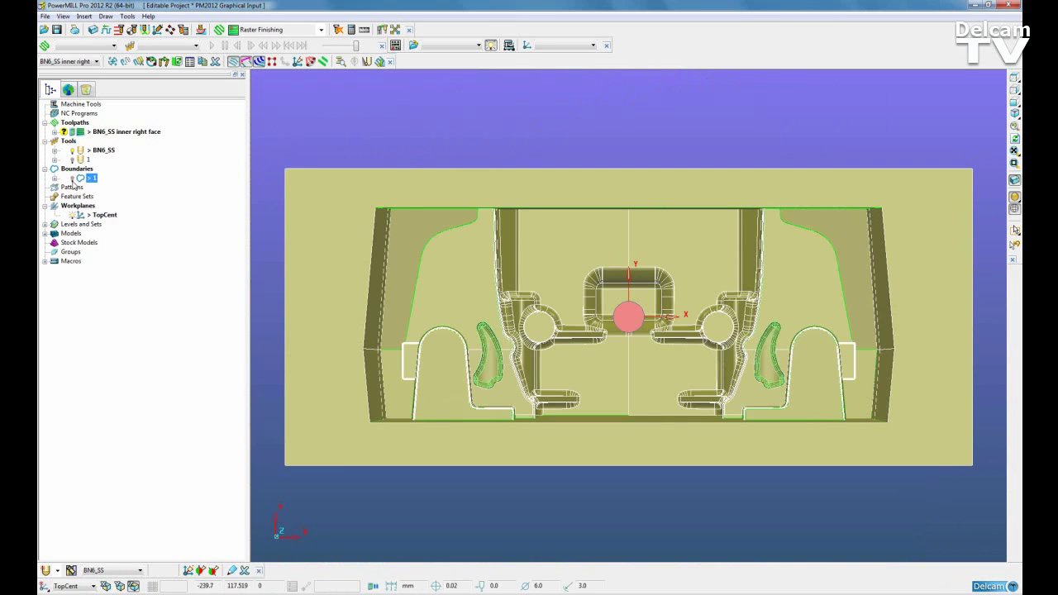
Frame the curved edge of the +X inner face and hide the shading so only wireframe is displayed
left_click(1014, 179)
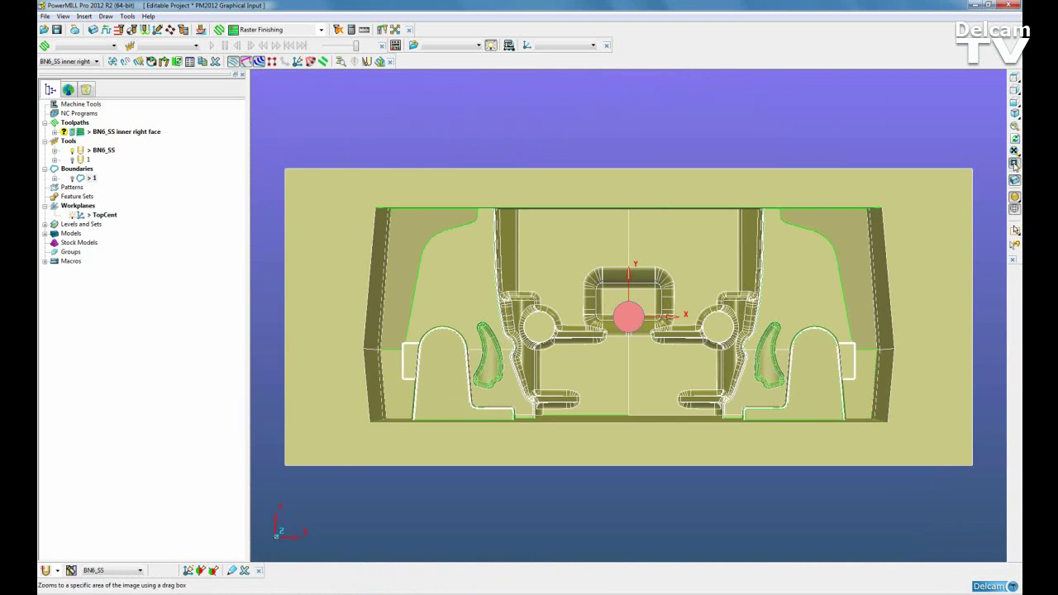
left_click_drag(810, 238, 879, 319)
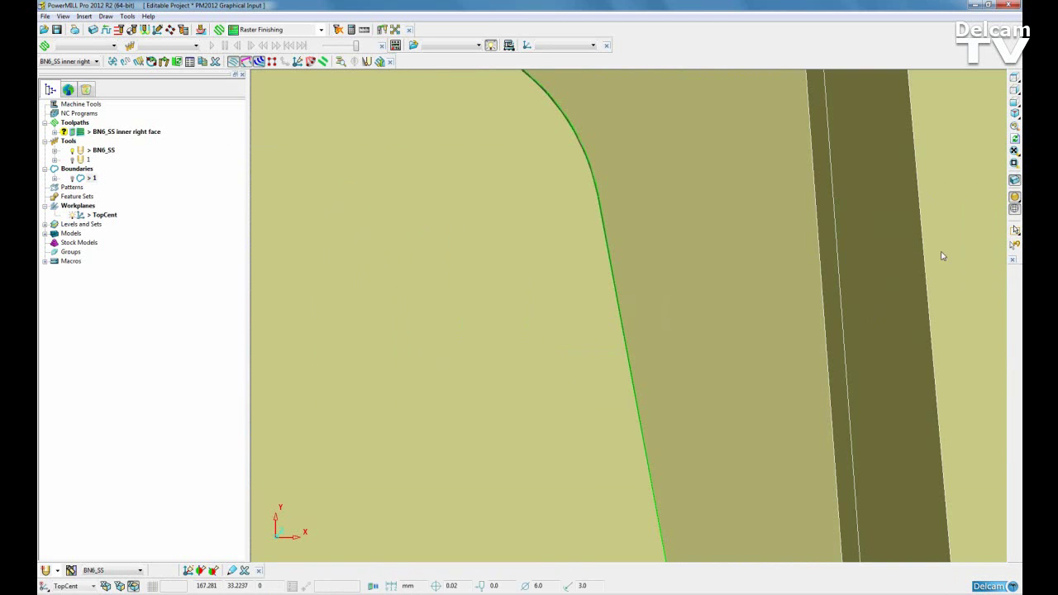
left_click(1015, 197)
middle_click_drag(695, 323, 727, 303)
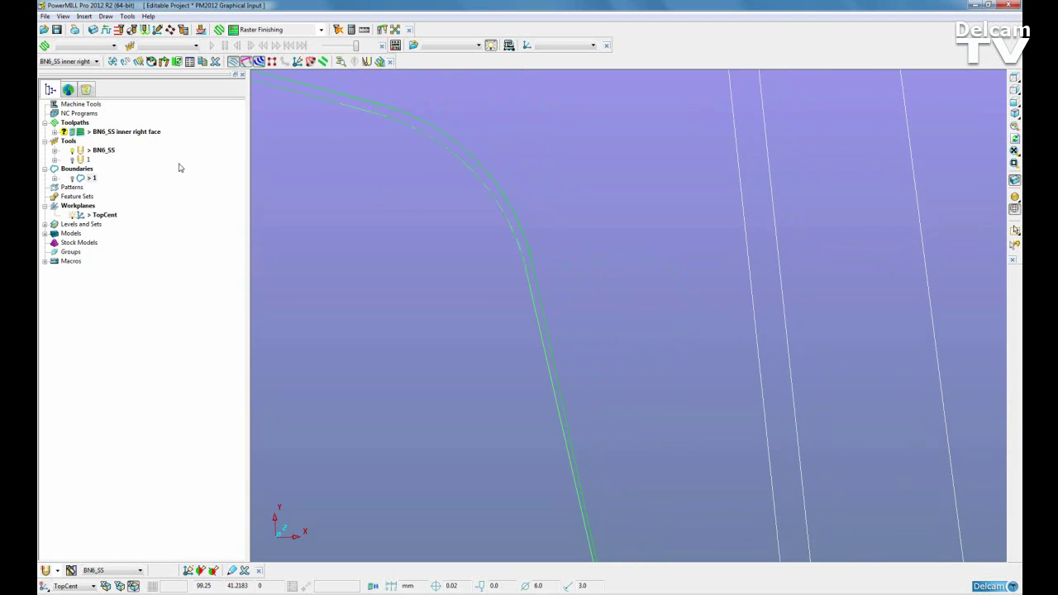
In the settings of toolpath BN6_SS inner right face, define the raster angle by measuring graphically along the straight part of the inner edge
right_click(93, 134)
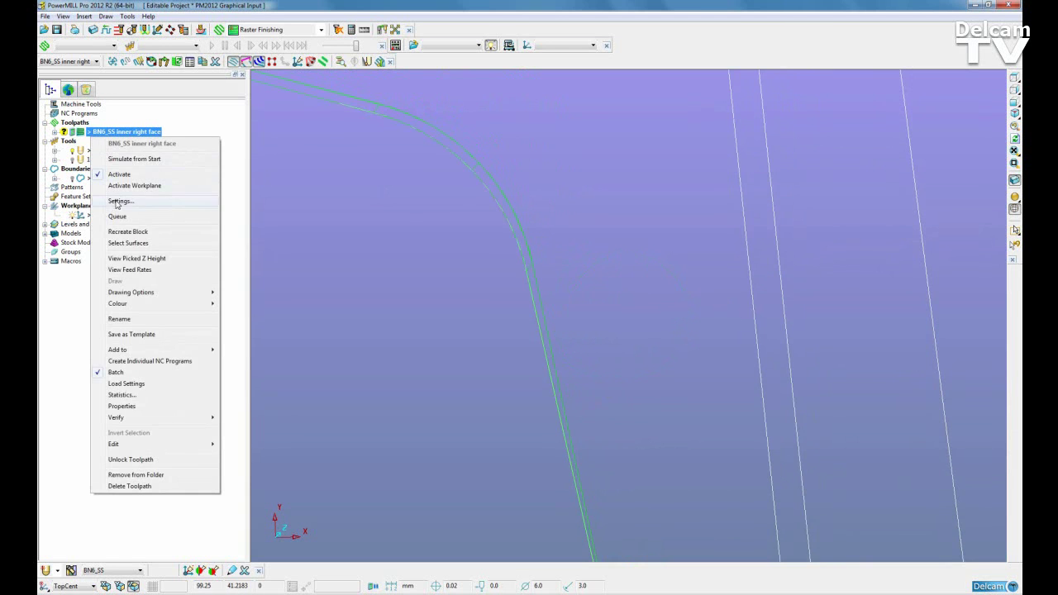
left_click(115, 203)
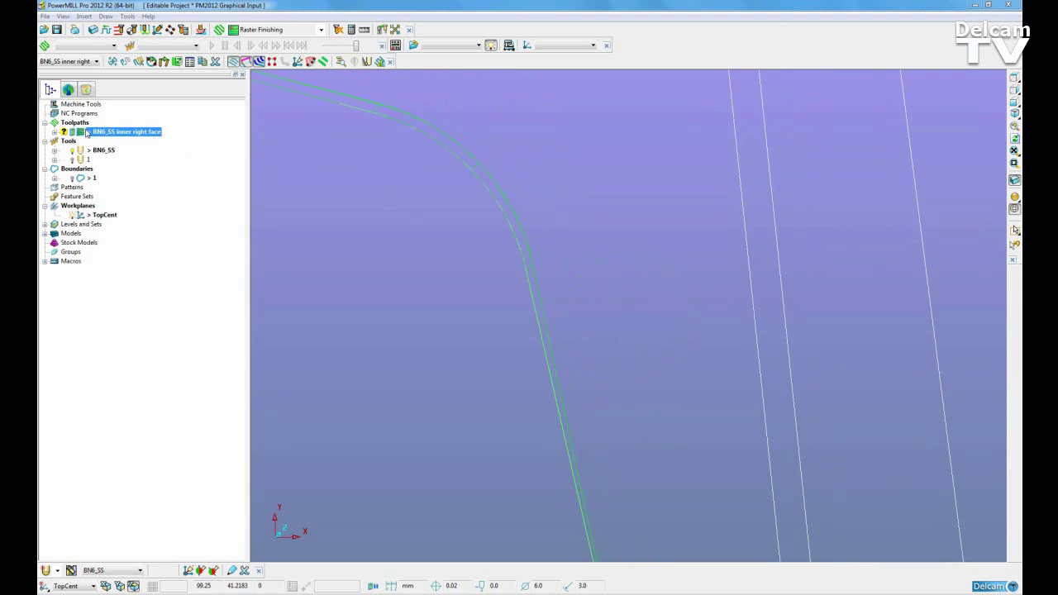
left_click_drag(744, 168, 252, 179)
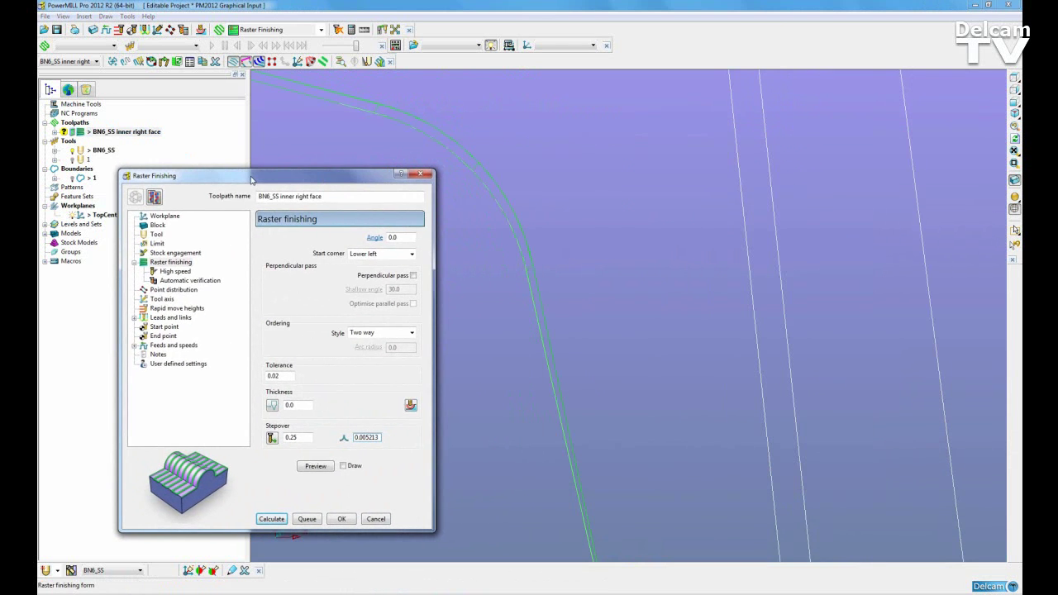
left_click(375, 238)
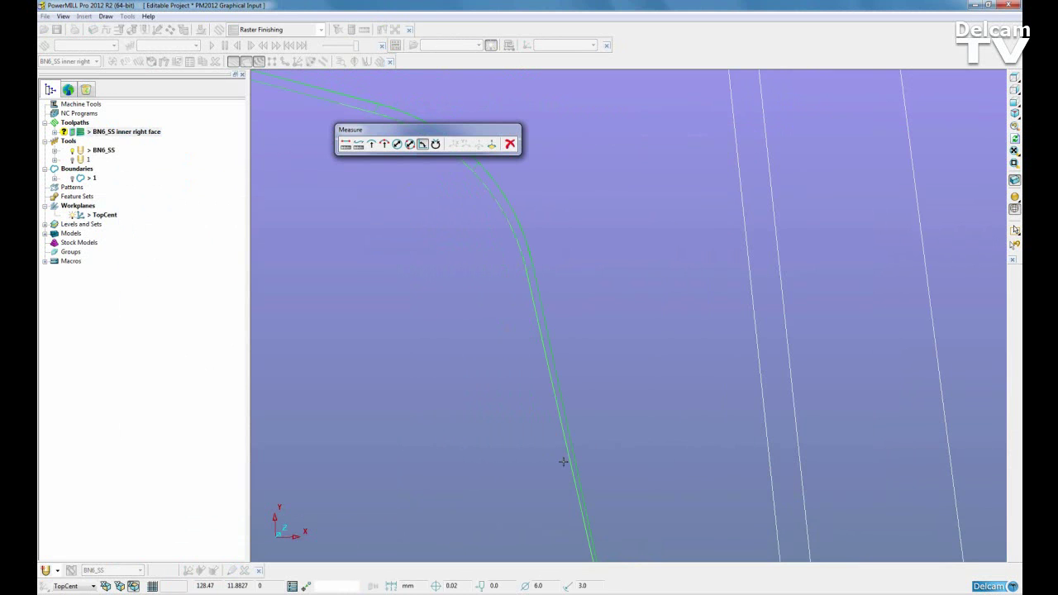
left_click(543, 326)
left_click(1014, 79)
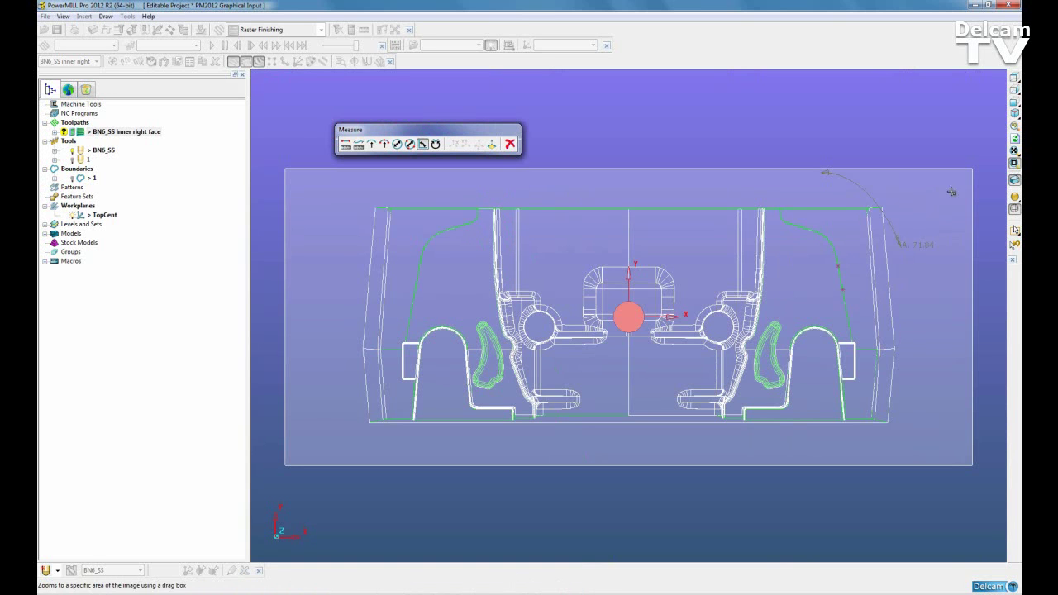
scroll(781, 277, "up", 5)
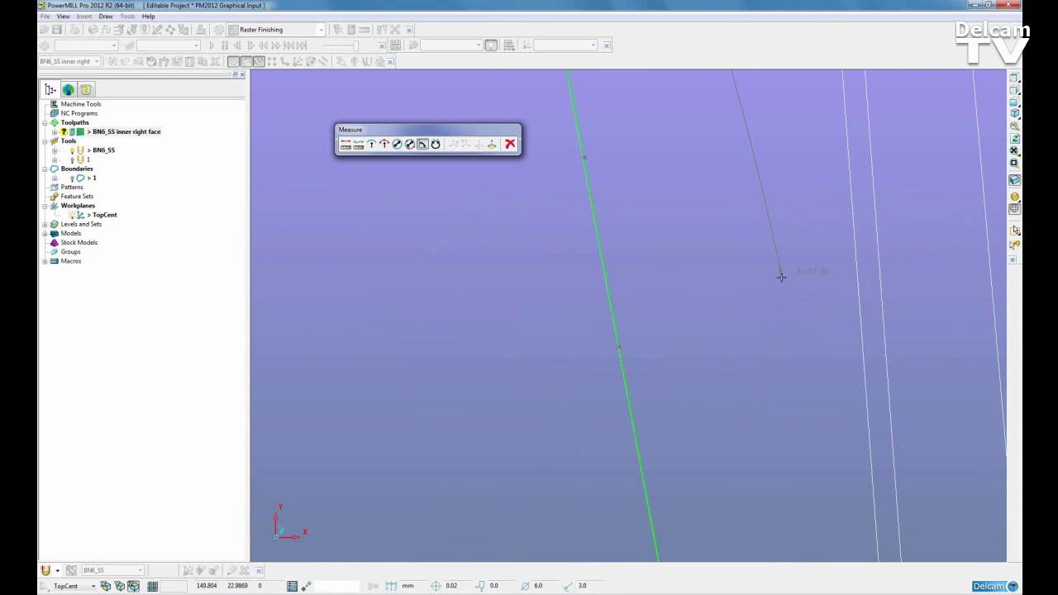
left_click(619, 346)
left_click(642, 346)
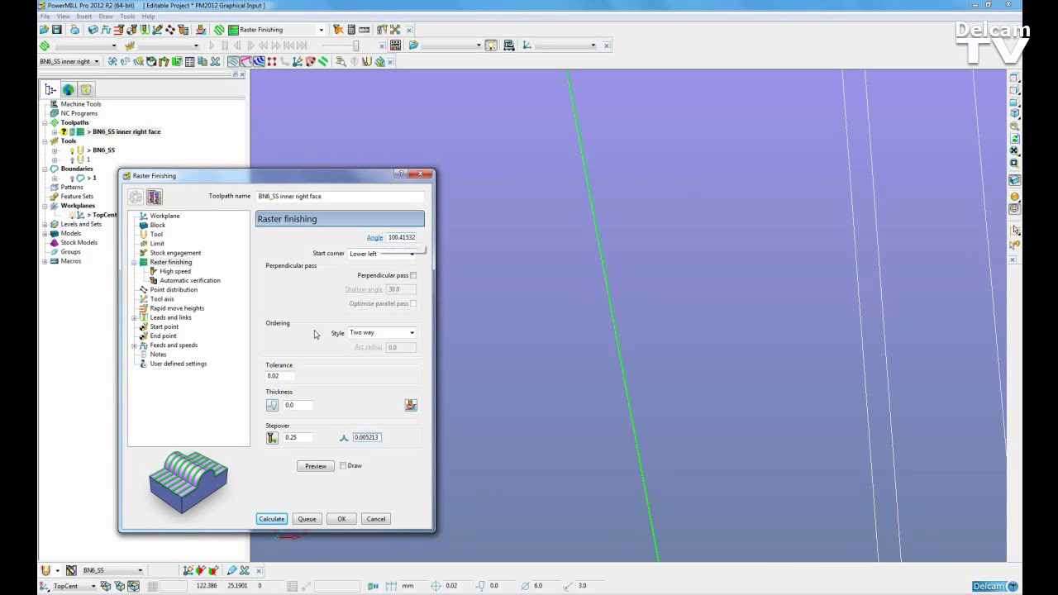
Show the model shaded in an isometric view and calculate the raster finishing toolpath
left_click(1015, 121)
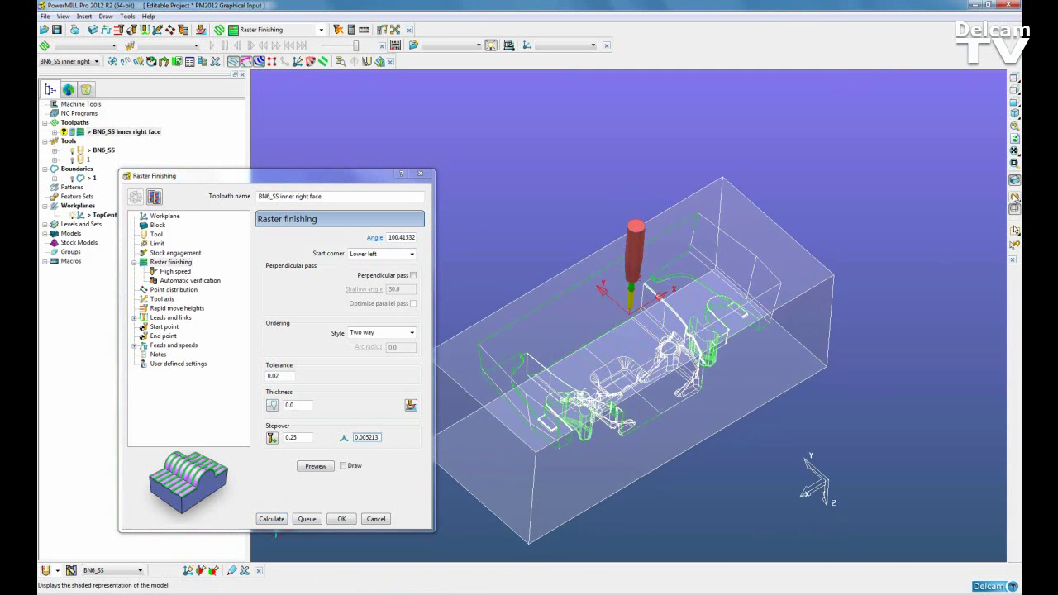
left_click(275, 519)
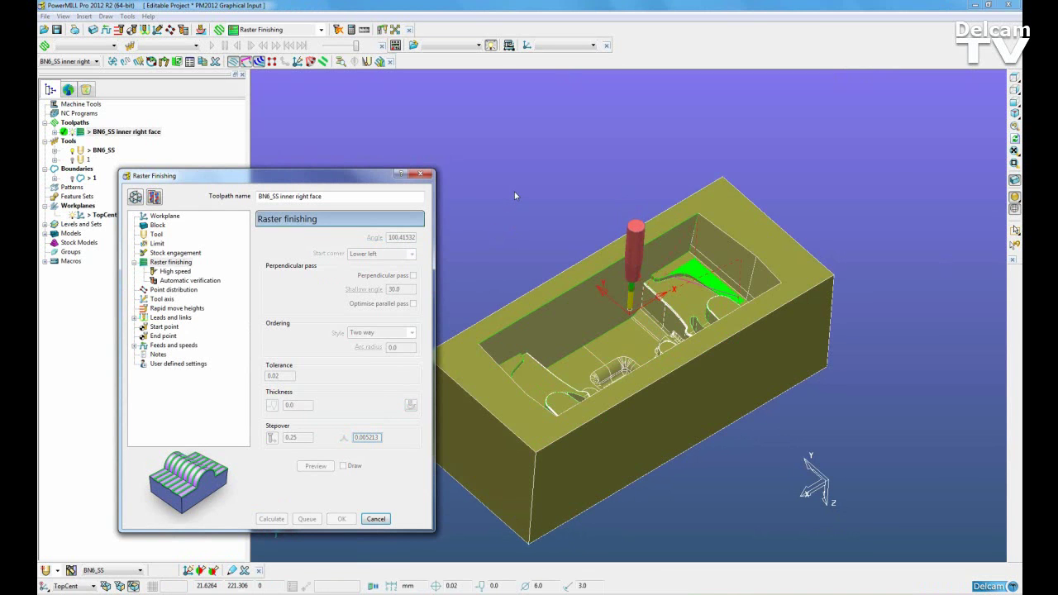
Examine from above how the calculated raster passes run relative to the straight edge of the inner right face
left_click(1014, 77)
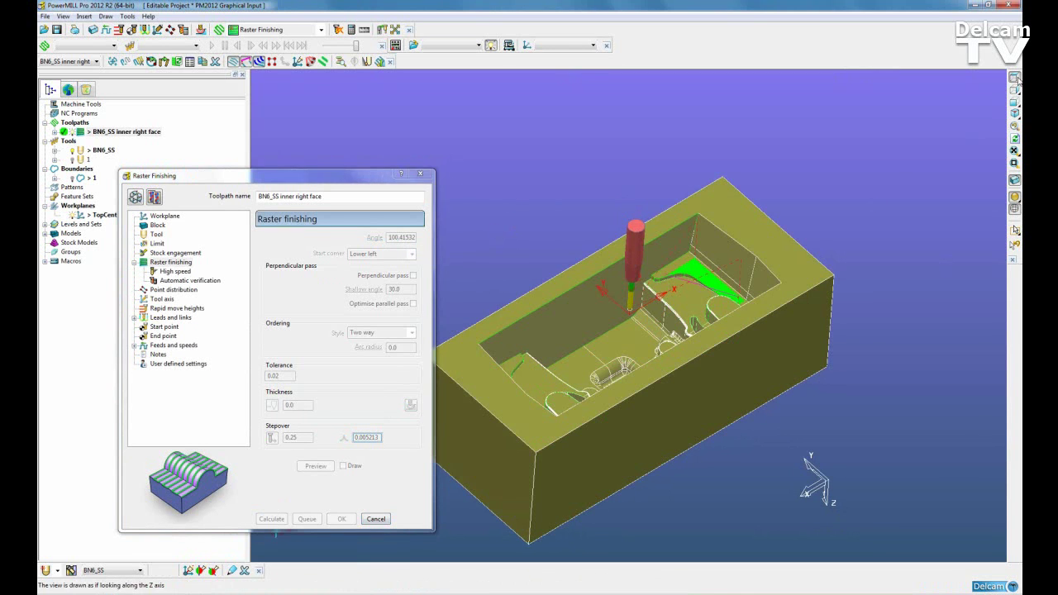
left_click(1015, 164)
left_click_drag(799, 230, 884, 299)
middle_click_drag(656, 290, 647, 295)
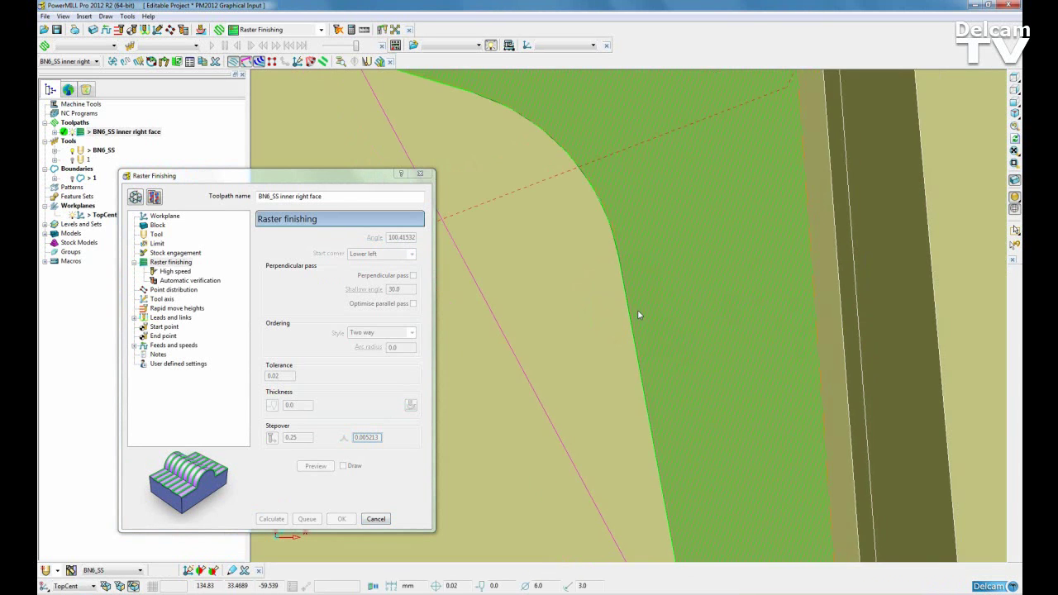
left_click(1015, 84)
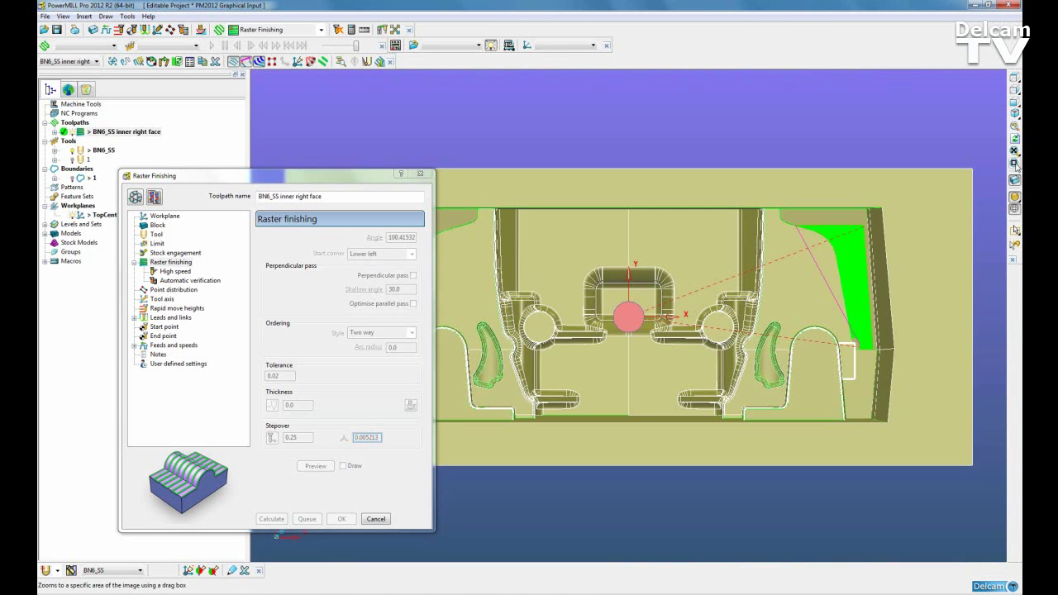
left_click_drag(822, 247, 878, 288)
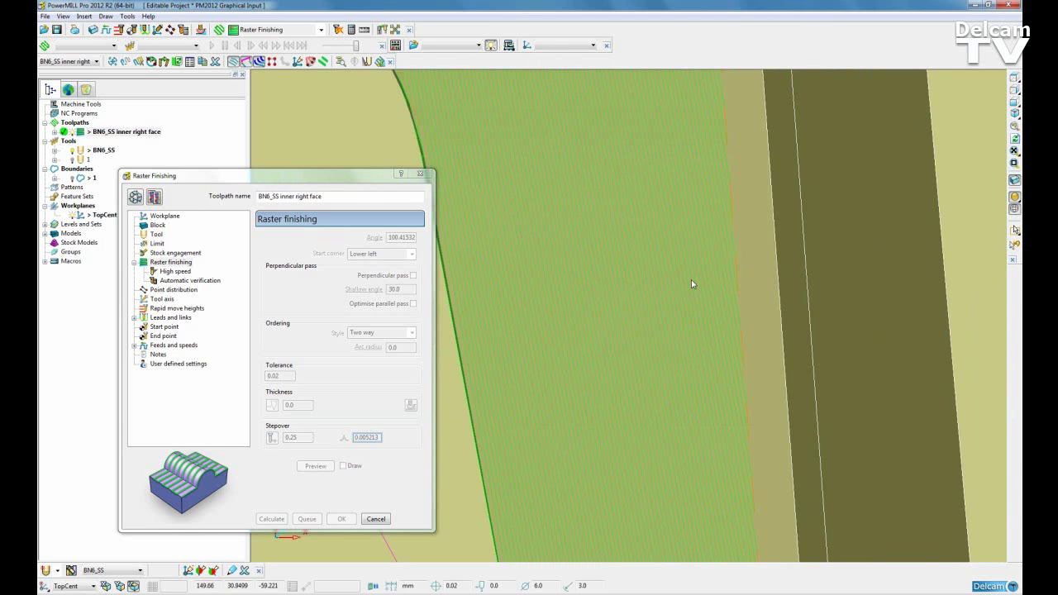
left_click_drag(248, 175, 665, 149)
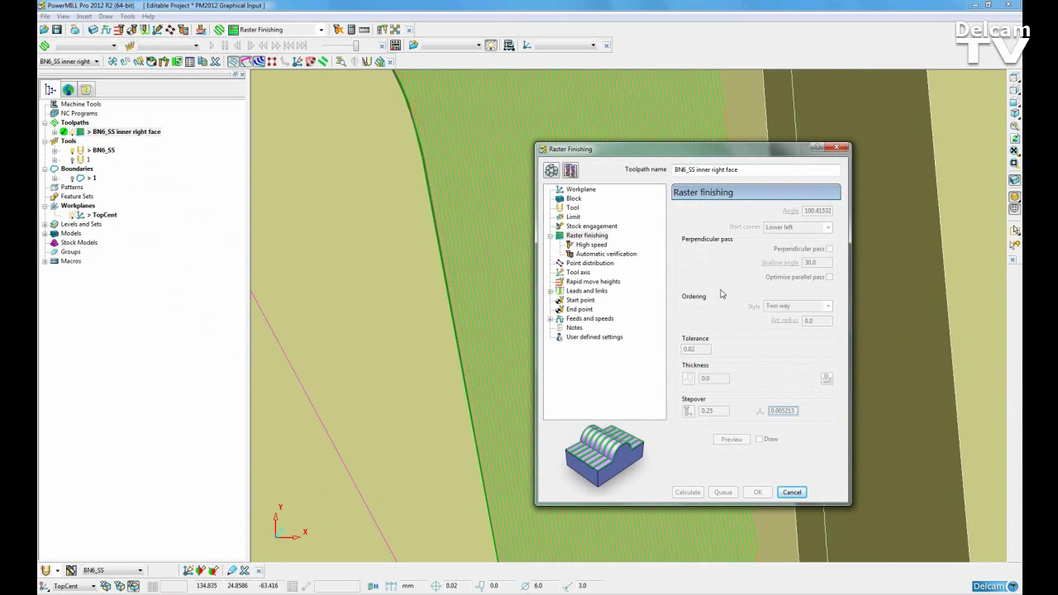